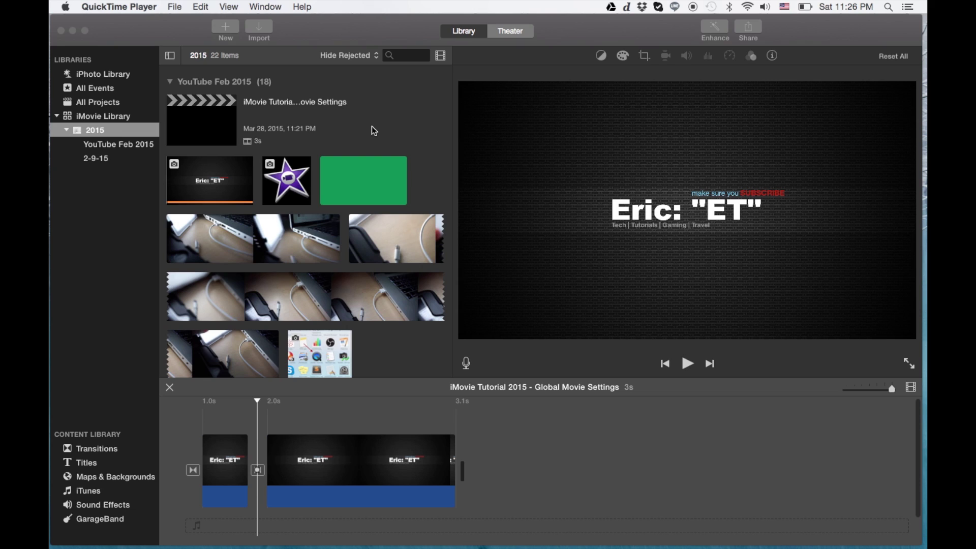
- Start a new movie with No Theme and name it 'Testing22'
{"action": "left_click", "coordinate": [229, 31]}
{"action": "left_click", "coordinate": [226, 28]}
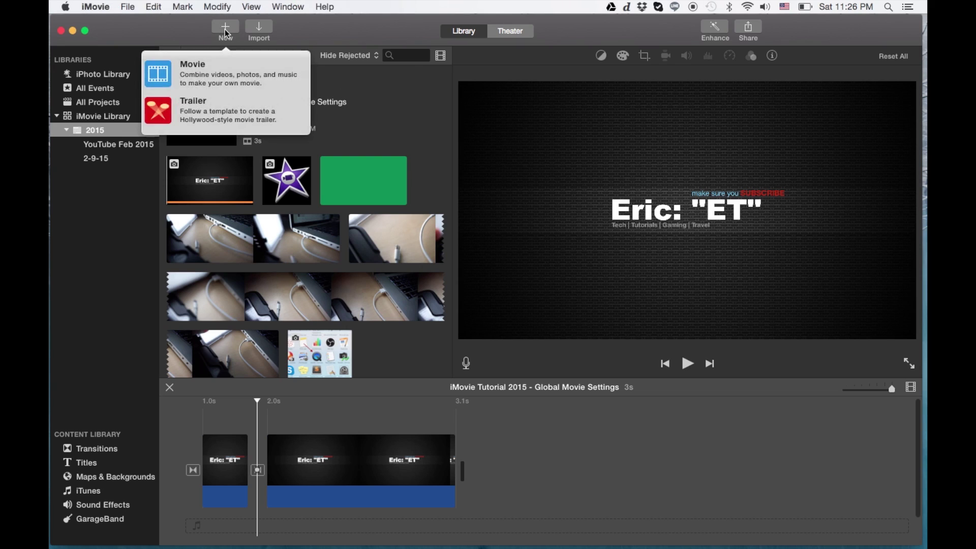
{"action": "left_click", "coordinate": [167, 71]}
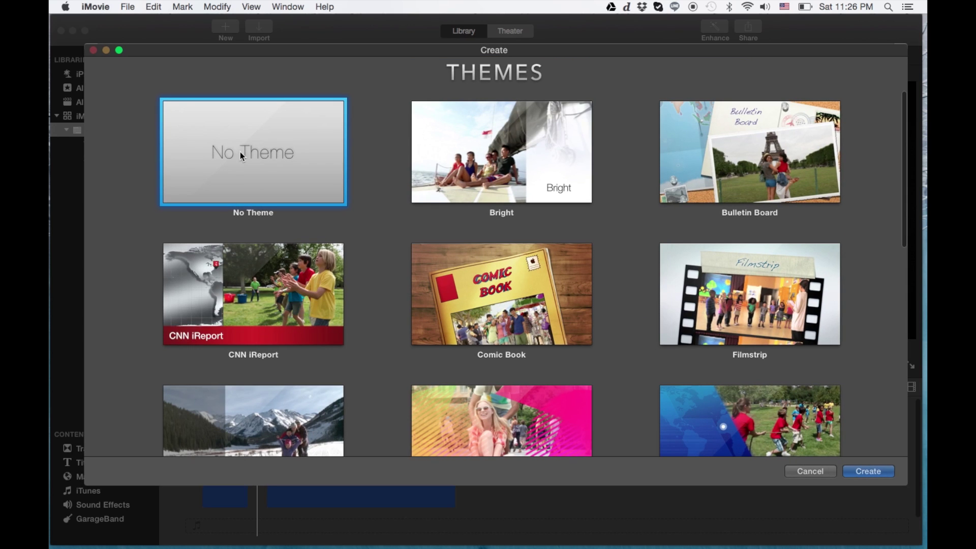
{"action": "double_click", "coordinate": [239, 152]}
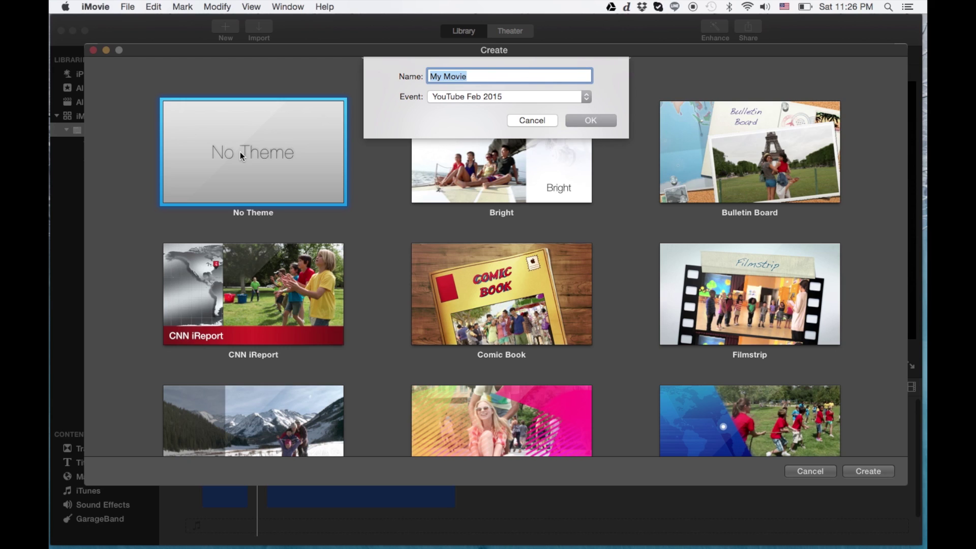
{"action": "type", "text": "Testing22"}
{"action": "key", "text": "Return"}
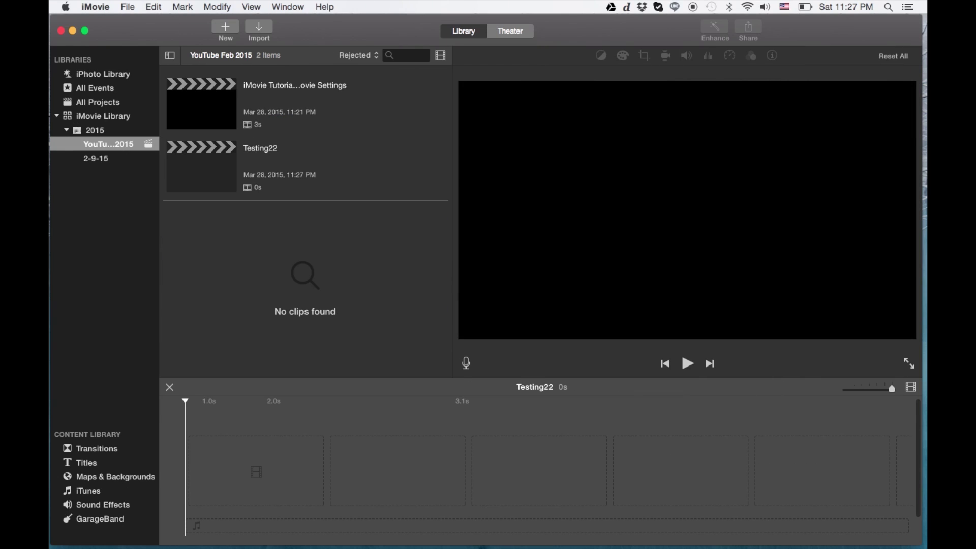
- Open Testing22's movie settings and switch photo placement from Ken Burns to Fit
{"action": "left_click", "coordinate": [212, 155]}
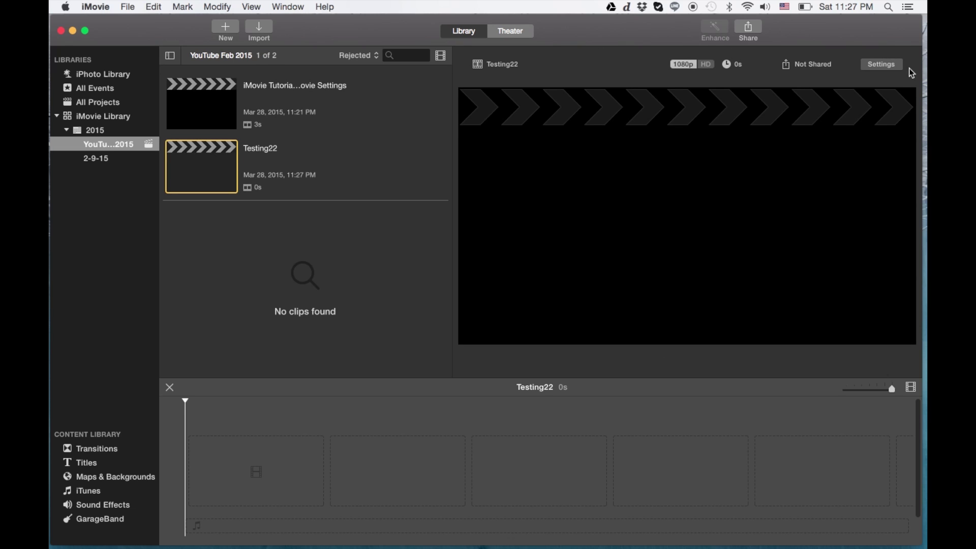
{"action": "left_click", "coordinate": [888, 65]}
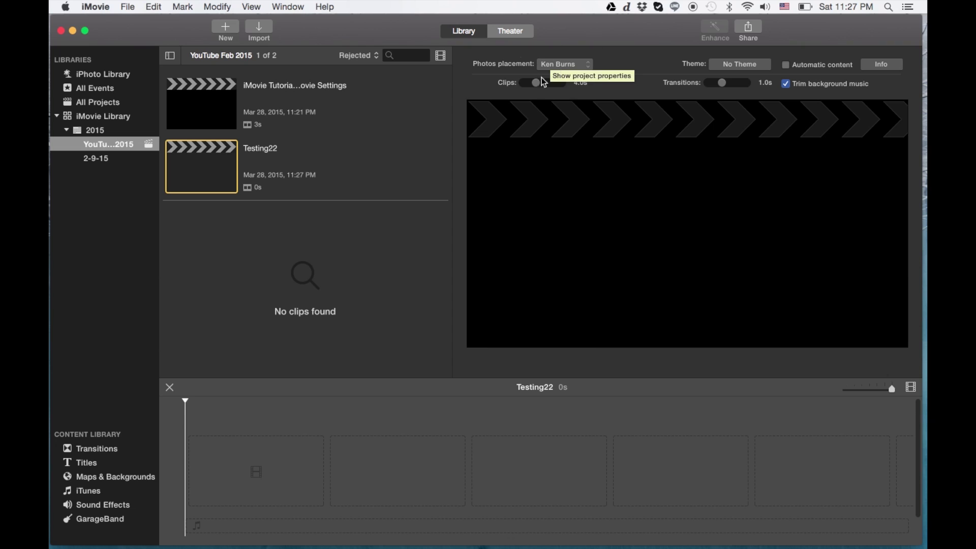
{"action": "left_click", "coordinate": [578, 64]}
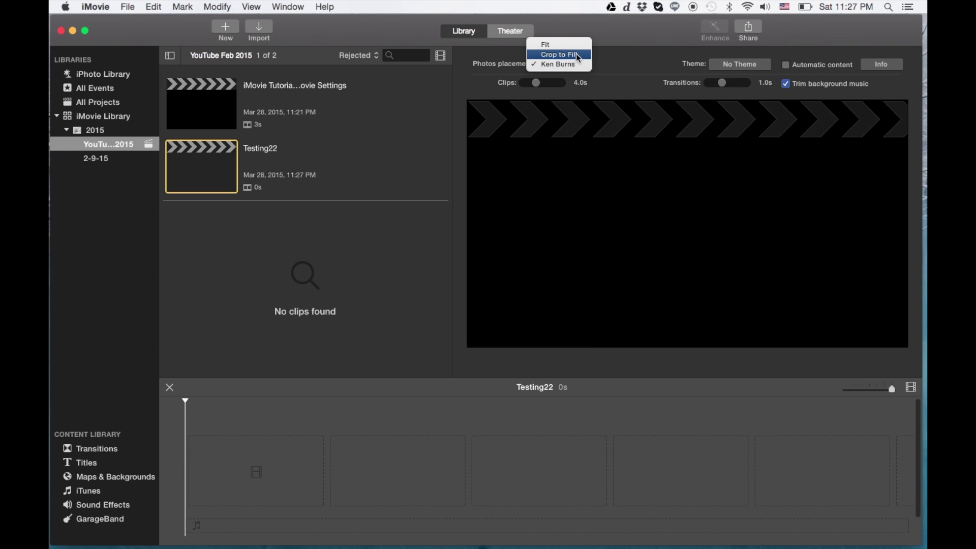
{"action": "left_click", "coordinate": [563, 47]}
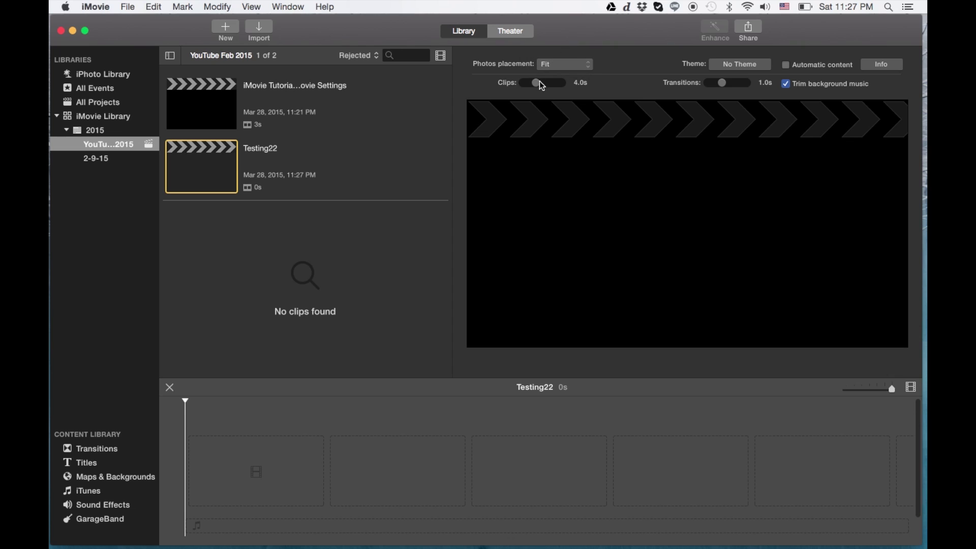
- Adjust the duration sliders to leave clips at 4.0s and set transitions to 0.5s
{"action": "left_click_drag", "start_coordinate": [539, 82], "coordinate": [532, 88]}
{"action": "mouse_move", "coordinate": [528, 88]}
{"action": "left_mouse_down"}
{"action": "mouse_move", "coordinate": [584, 89]}
{"action": "mouse_move", "coordinate": [531, 92]}
{"action": "left_mouse_up"}
{"action": "left_click_drag", "start_coordinate": [531, 87], "coordinate": [537, 86]}
{"action": "mouse_move", "coordinate": [714, 86]}
{"action": "left_mouse_down"}
{"action": "mouse_move", "coordinate": [752, 84]}
{"action": "mouse_move", "coordinate": [709, 84]}
{"action": "mouse_move", "coordinate": [737, 87]}
{"action": "mouse_move", "coordinate": [714, 91]}
{"action": "left_mouse_up"}
{"action": "left_click", "coordinate": [725, 66]}
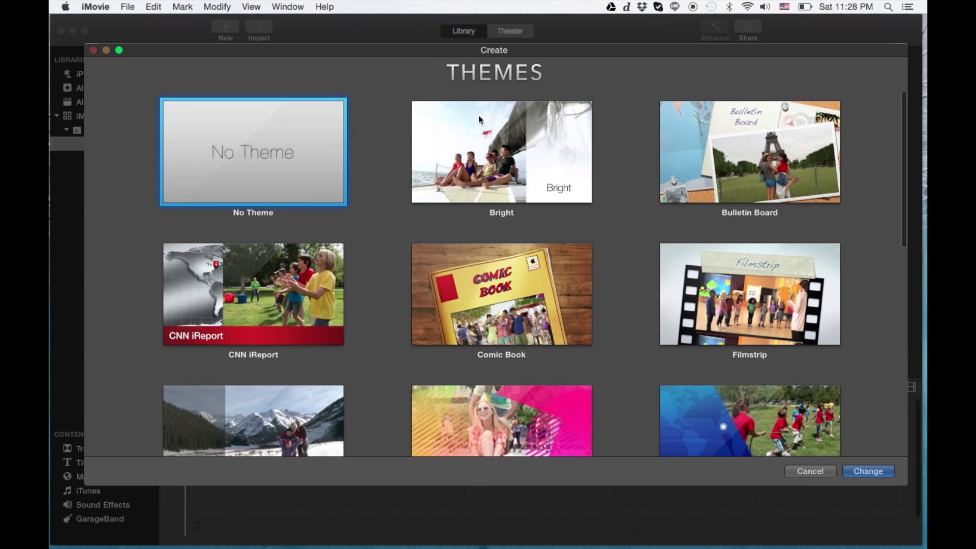
- Keep No Theme for Testing22 and reselect it to show its 1080p HD, 0 s details
{"action": "double_click", "coordinate": [273, 153]}
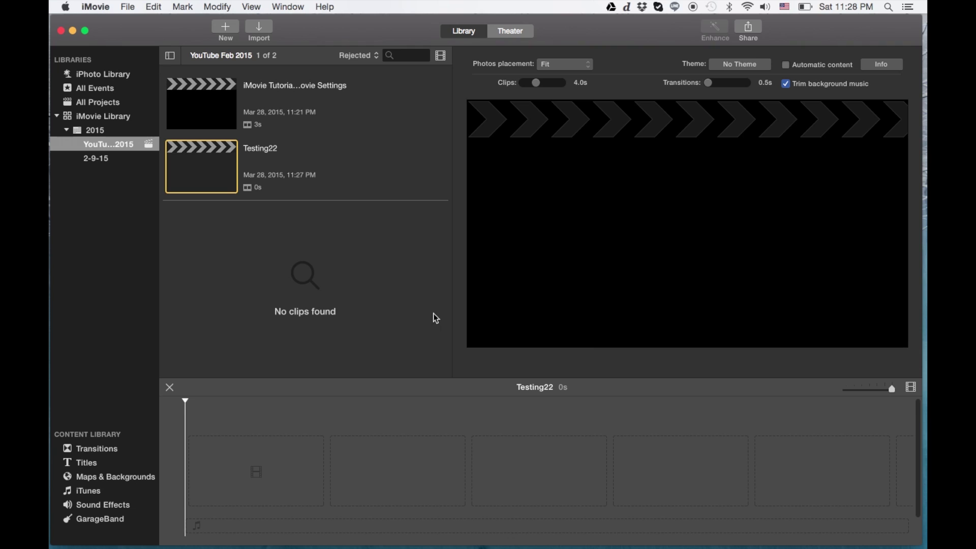
{"action": "left_click", "coordinate": [211, 112]}
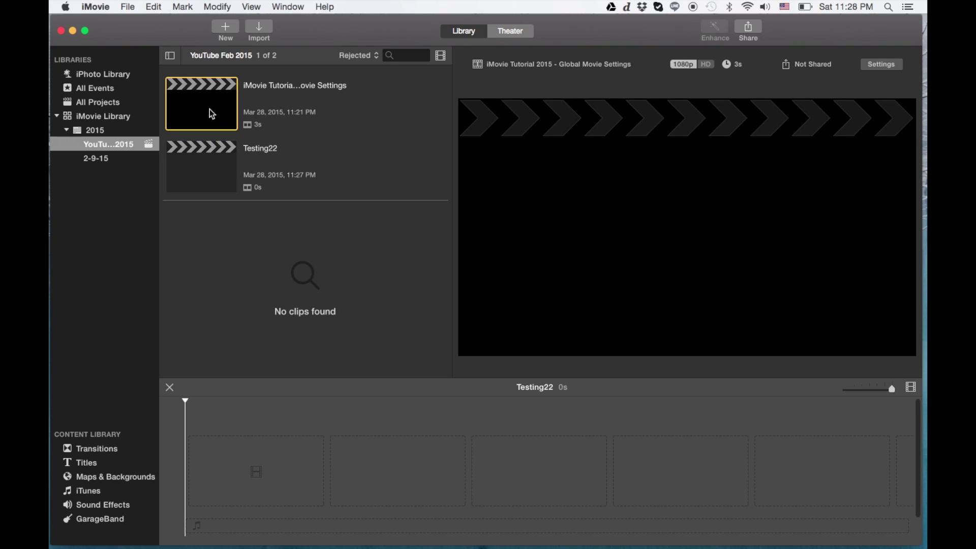
{"action": "left_click", "coordinate": [203, 155]}
{"action": "left_click", "coordinate": [201, 114]}
{"action": "left_click", "coordinate": [213, 164]}
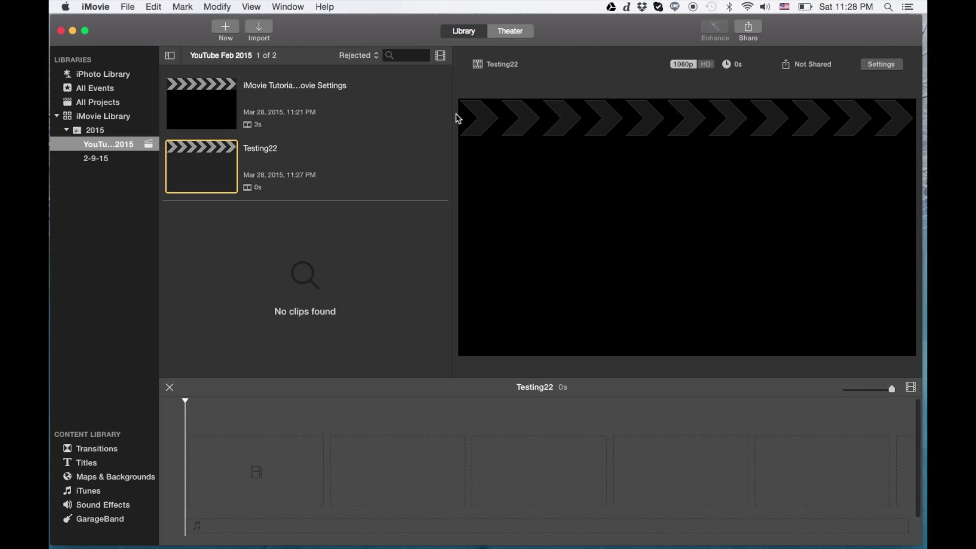
{"action": "left_click", "coordinate": [288, 7]}
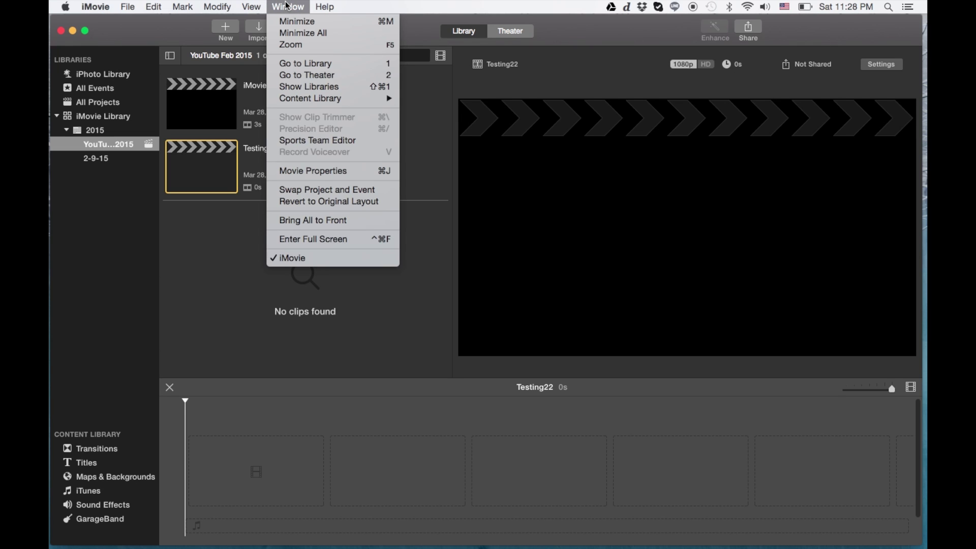
{"action": "left_click", "coordinate": [309, 169]}
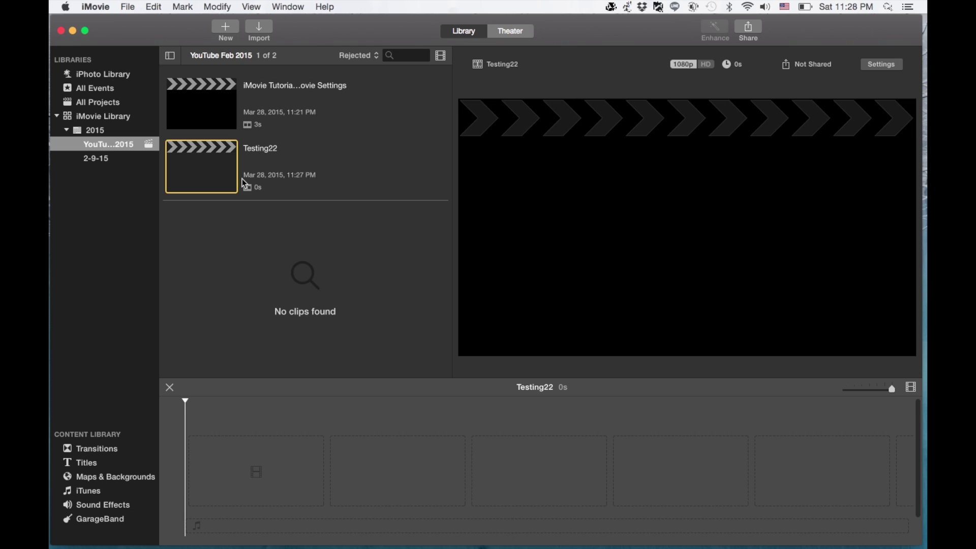
- Create another No Theme movie project named 'tttttt'
{"action": "left_click", "coordinate": [224, 25]}
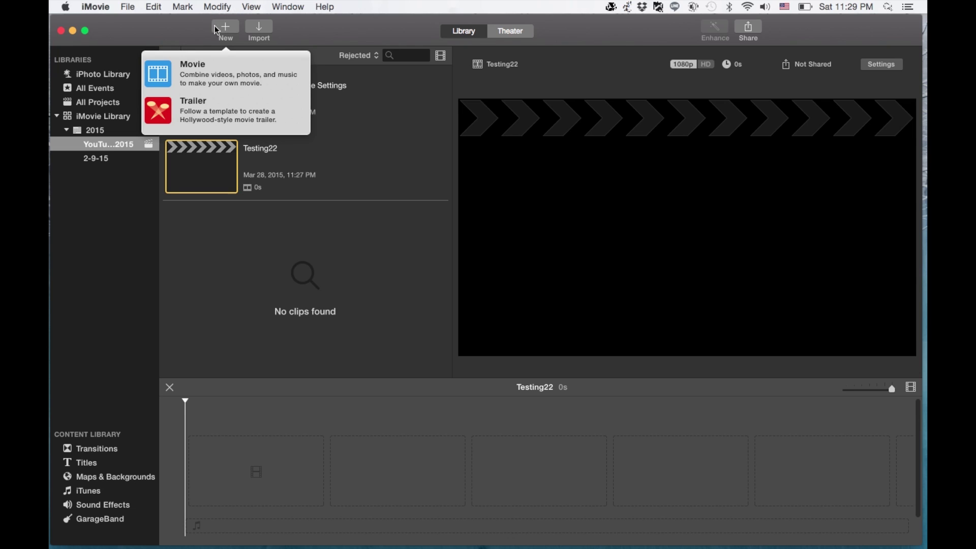
{"action": "left_click", "coordinate": [163, 77]}
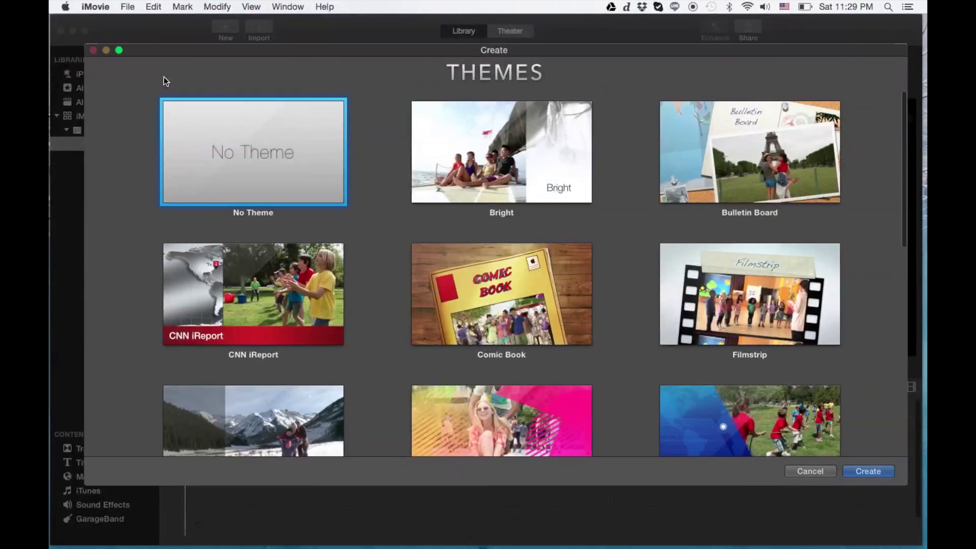
{"action": "left_click", "coordinate": [280, 164]}
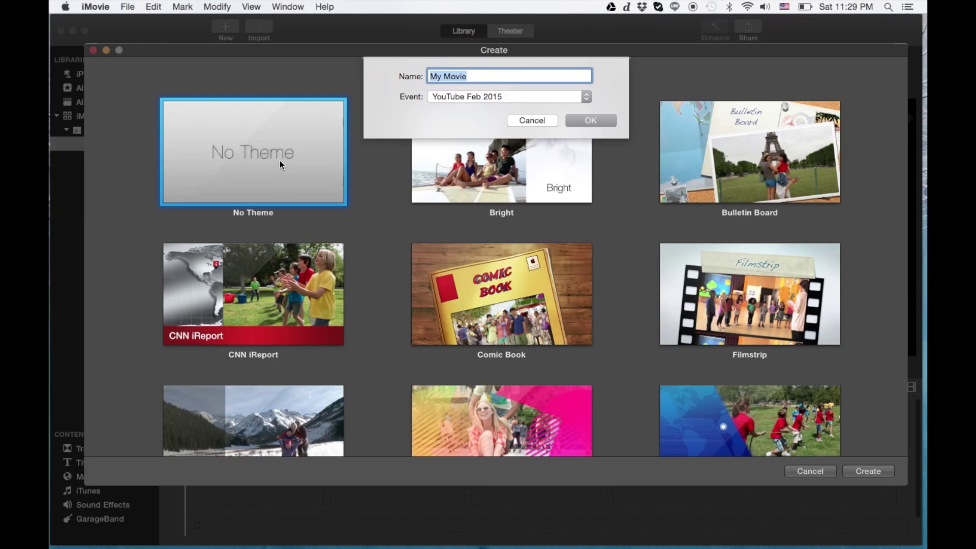
{"action": "type", "text": "tttttt"}
{"action": "key", "text": "Return"}
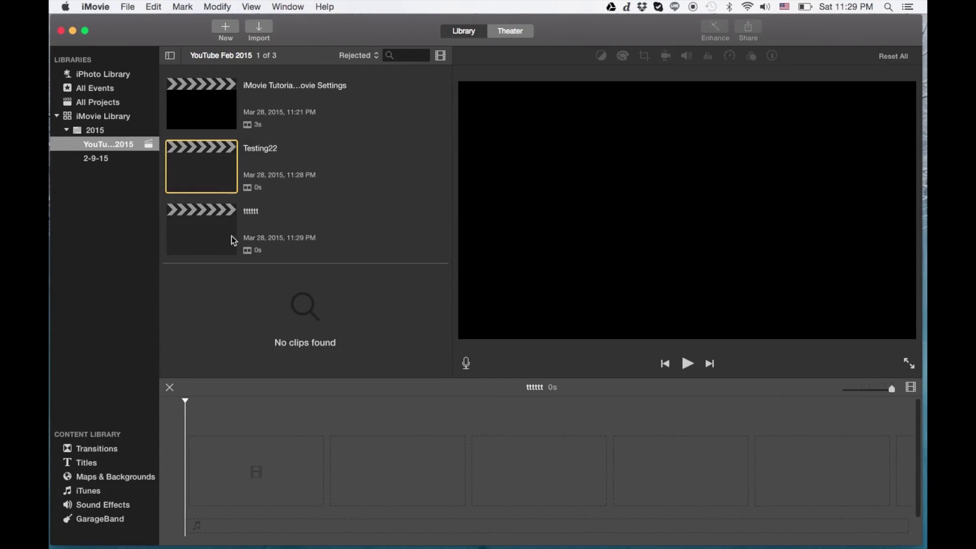
- Select 'tttttt' and open its movie settings: Ken Burns, 4.0s clips, 1.0s transitions
{"action": "left_click", "coordinate": [209, 211]}
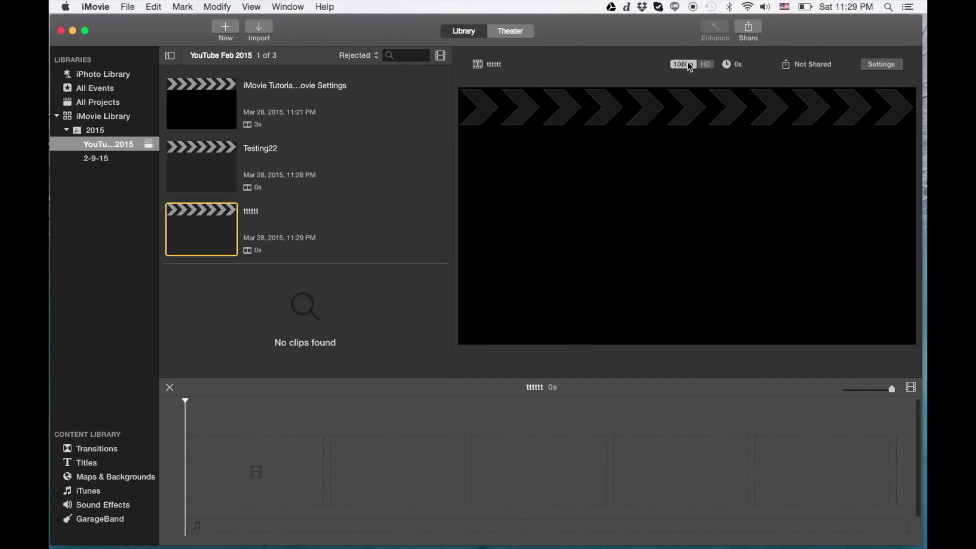
{"action": "left_click", "coordinate": [806, 64]}
{"action": "left_click", "coordinate": [879, 65]}
- Set 'tttttt' to Fit photo placement, 1.5s clips and 0.5s transitions
{"action": "left_click", "coordinate": [579, 63]}
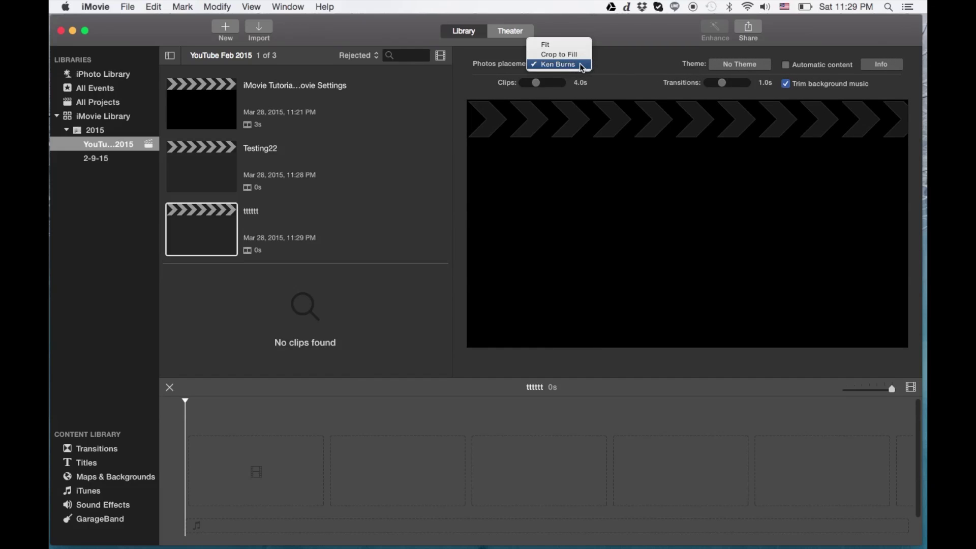
{"action": "left_click", "coordinate": [545, 44]}
{"action": "left_click_drag", "start_coordinate": [536, 82], "coordinate": [529, 81]}
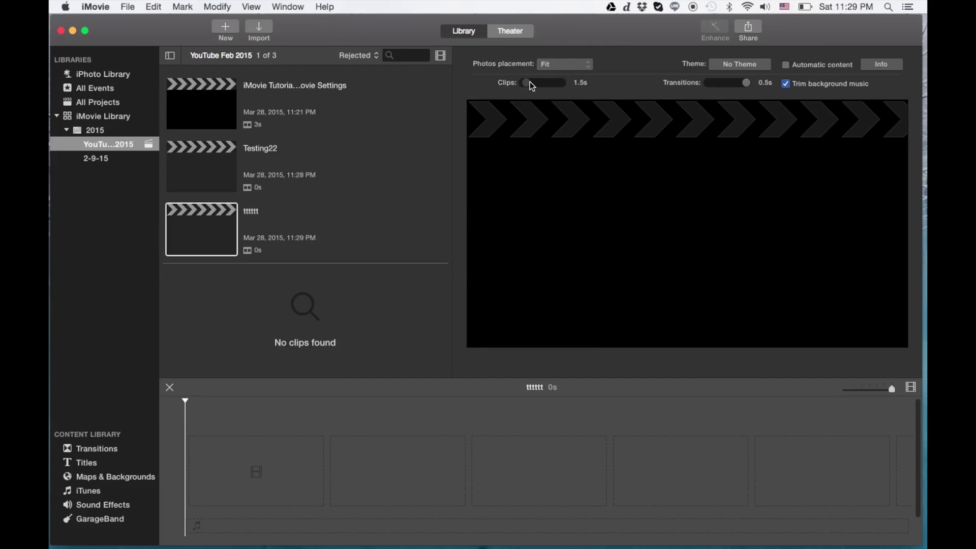
{"action": "left_click", "coordinate": [747, 86]}
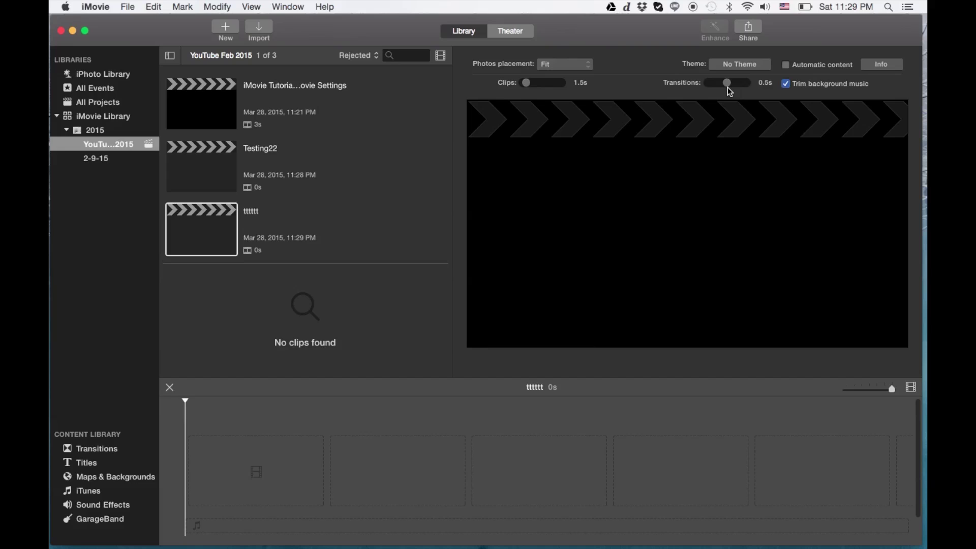